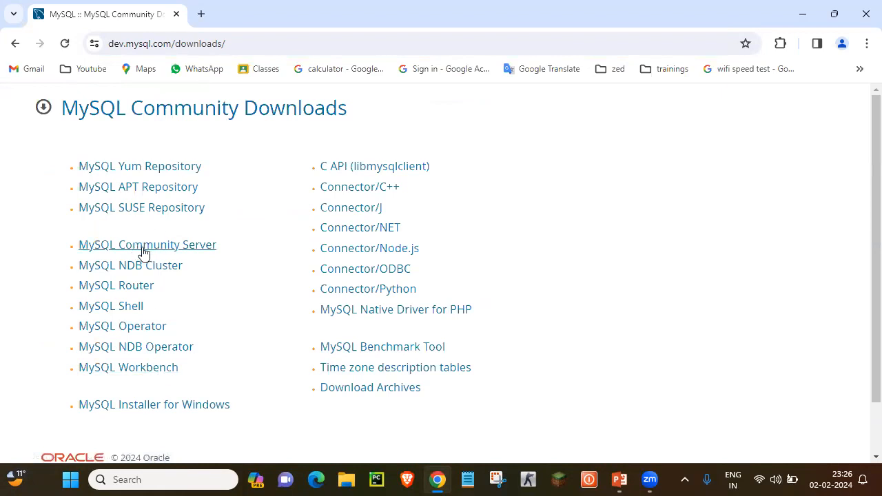
# - Start the MySQL Community Server 8.3.0 Windows MSI installer download, then return to its download page
pyautogui.click(171, 249)
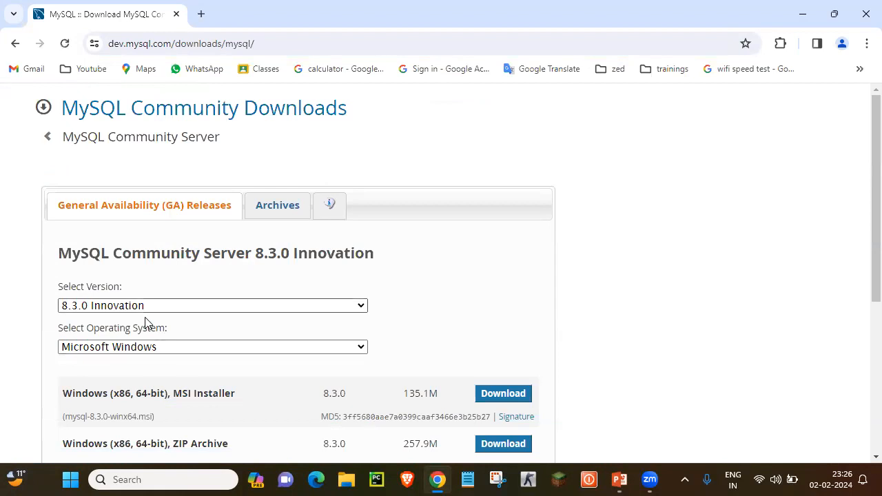
pyautogui.click(158, 353)
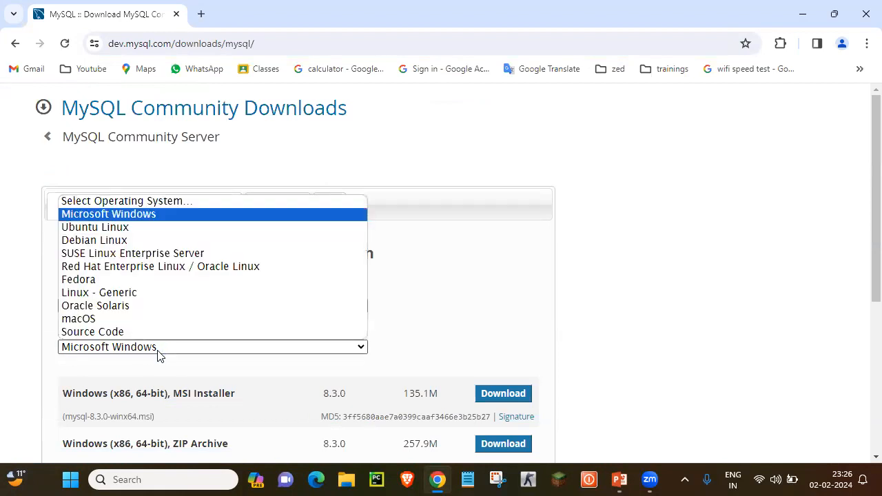
pyautogui.click(164, 363)
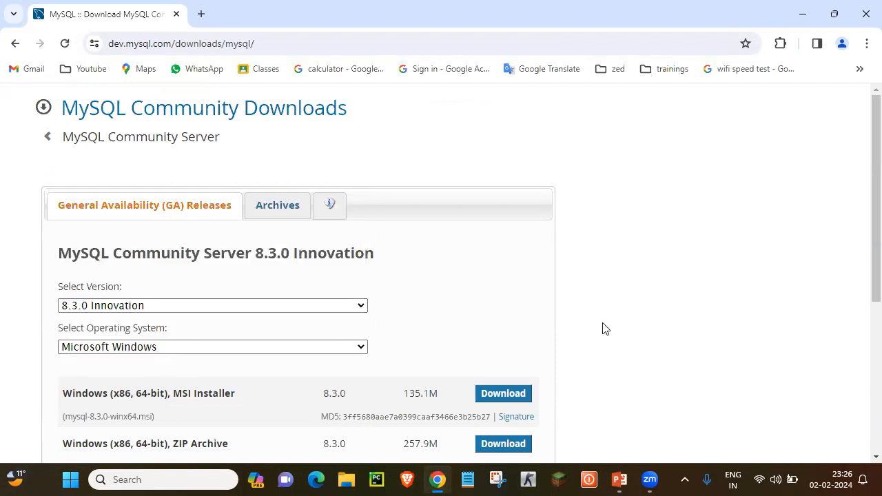
pyautogui.click(525, 398)
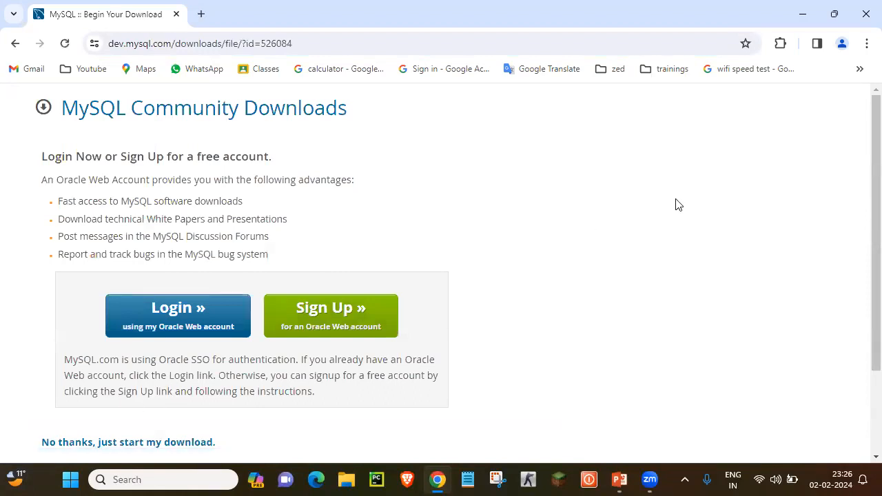
pyautogui.click(12, 46)
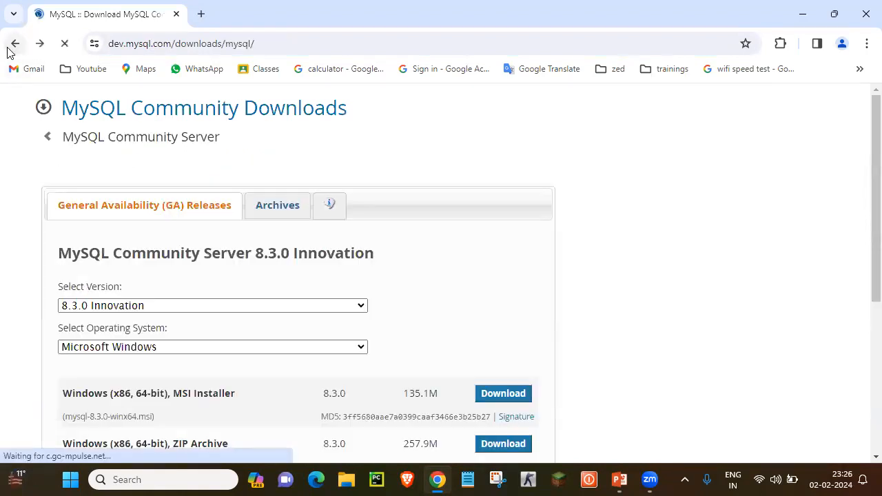
# - Download the MySQL Workbench 8.0.36 Windows MSI installer without logging in to Oracle
pyautogui.click(10, 47)
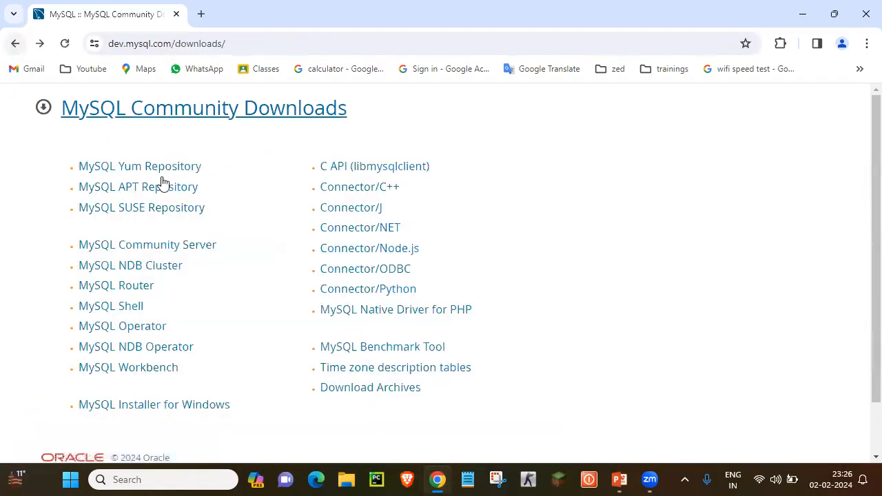
pyautogui.click(161, 375)
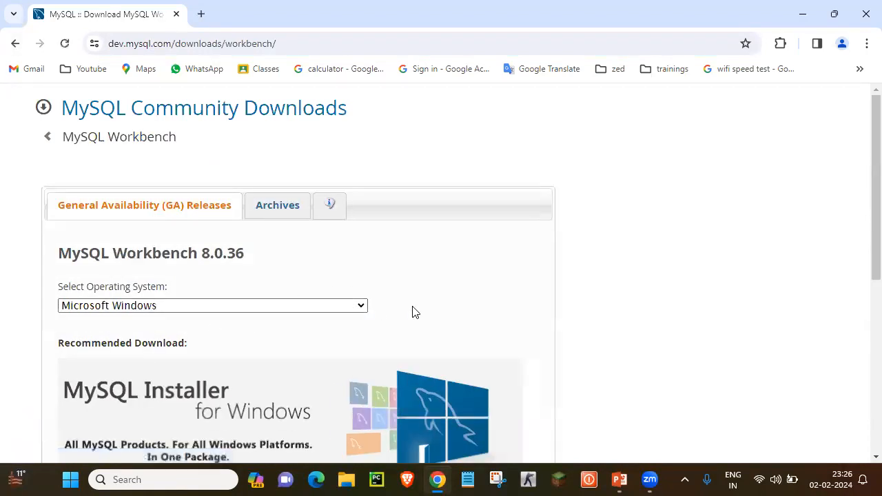
pyautogui.scroll(-2, 502, 319)
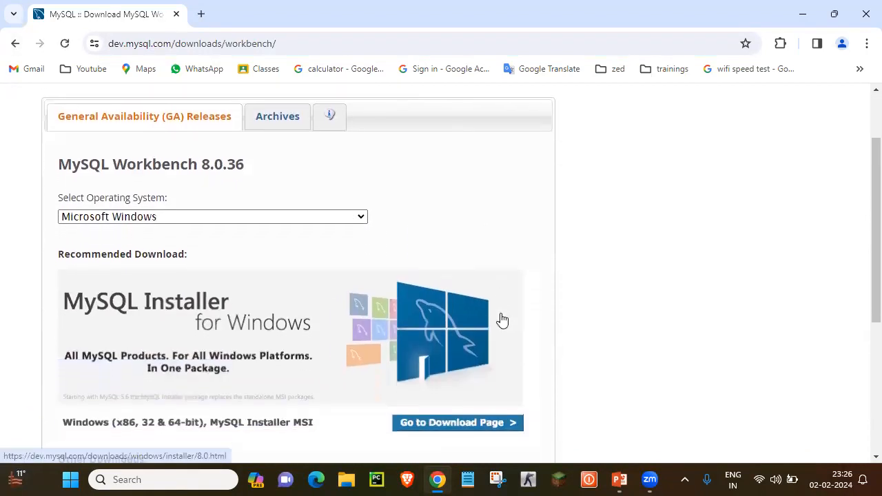
pyautogui.scroll(-1, 502, 319)
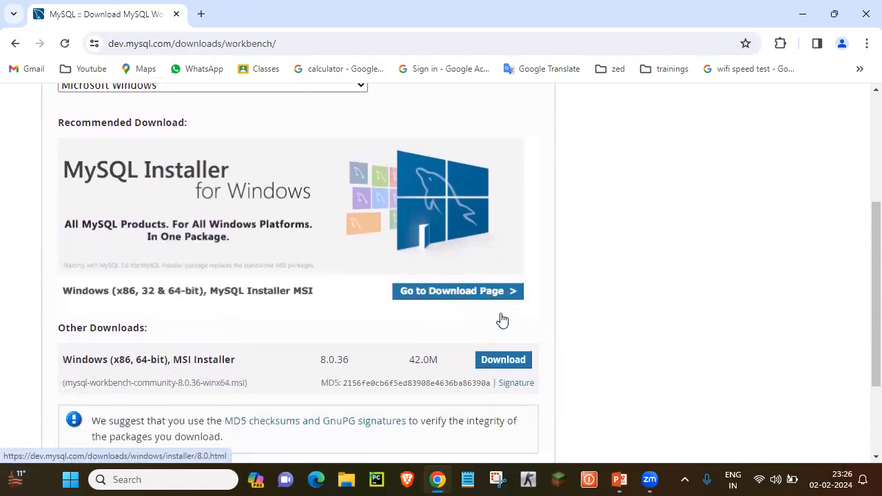
pyautogui.click(507, 370)
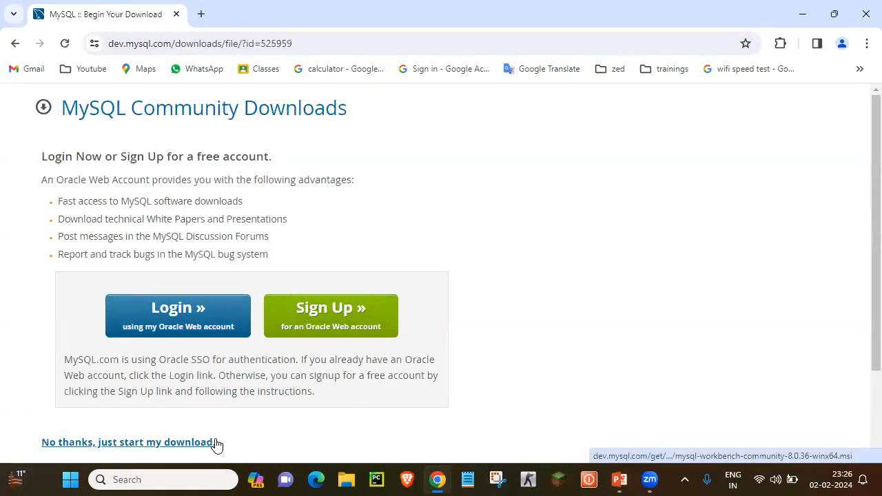
pyautogui.click(218, 442)
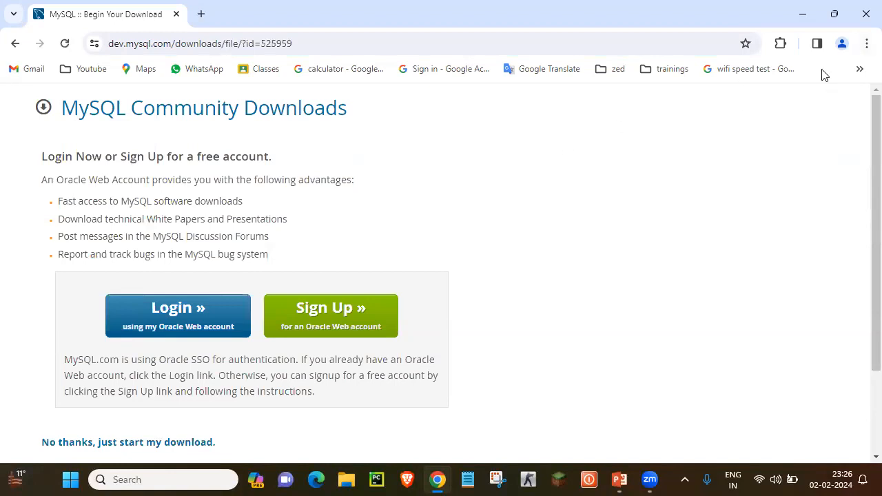
# - Open the Downloads folder in File Explorer and select the mysql-8.3.0 and mysql-workbench installers
pyautogui.click(346, 480)
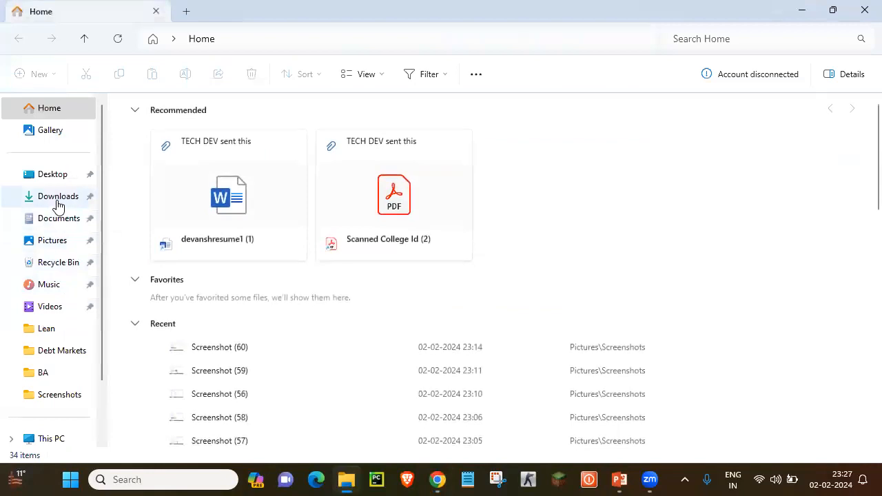
pyautogui.click(60, 199)
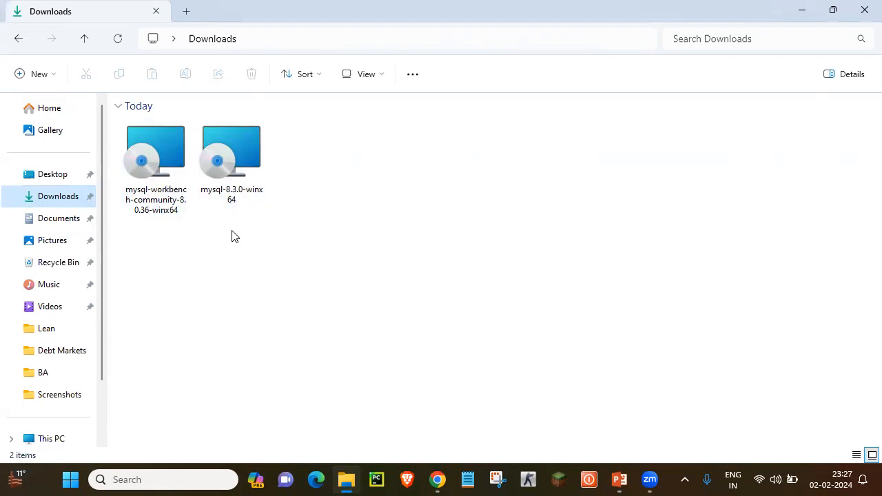
pyautogui.click(235, 153)
pyautogui.click(153, 171)
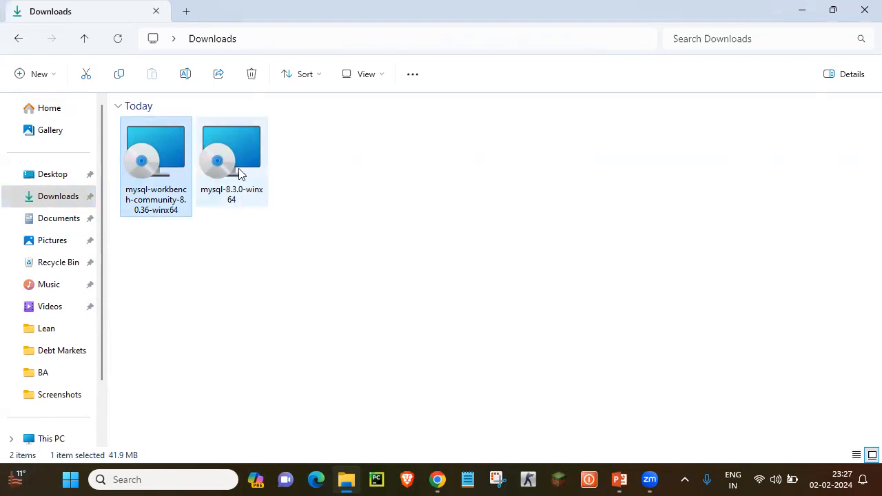
pyautogui.moveTo(229, 176)
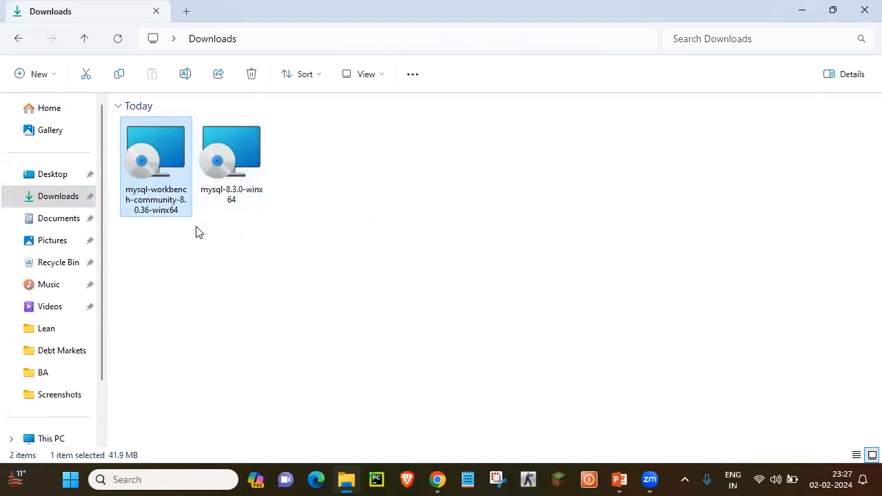
pyautogui.moveTo(232, 195)
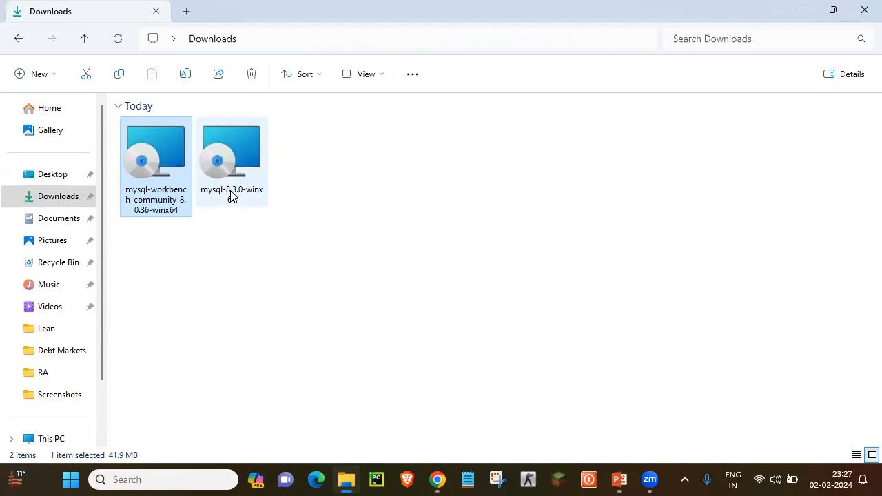
# - Run mysql-8.3.0-winx64, accept the licence, and install the Complete setup type
pyautogui.click(219, 167)
pyautogui.doubleClick(219, 167)
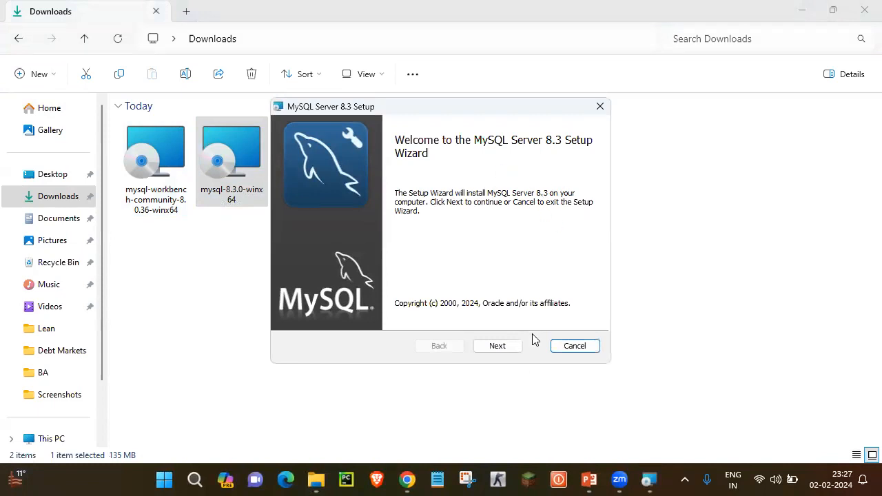
pyautogui.click(503, 347)
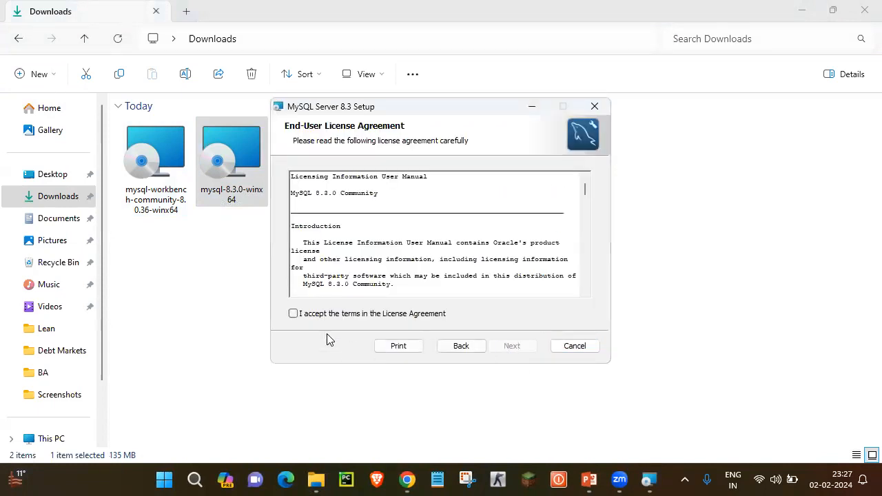
pyautogui.click(293, 315)
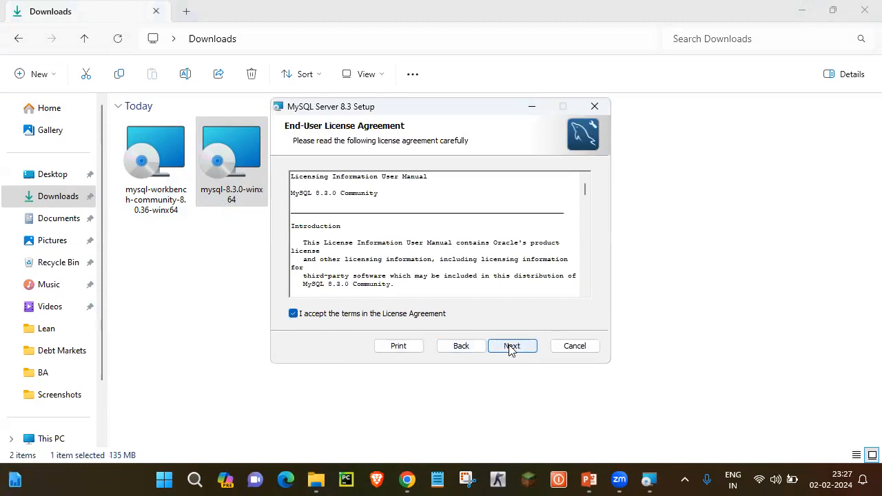
pyautogui.click(511, 346)
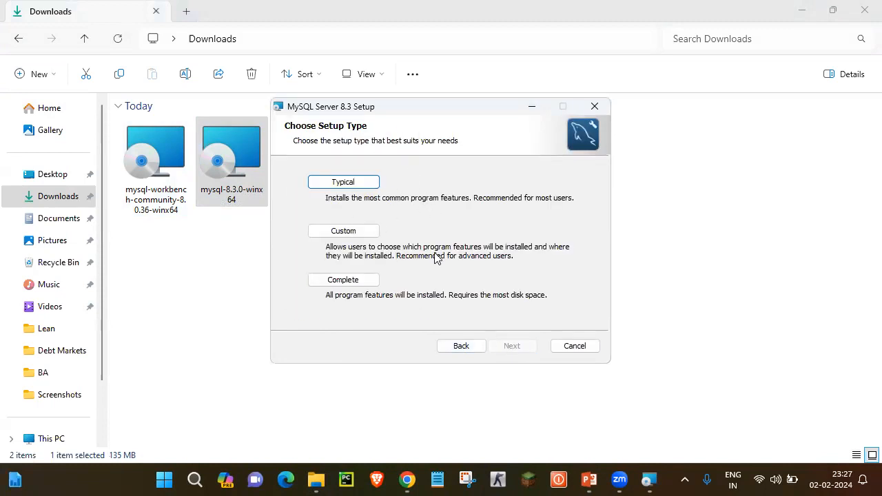
pyautogui.click(363, 282)
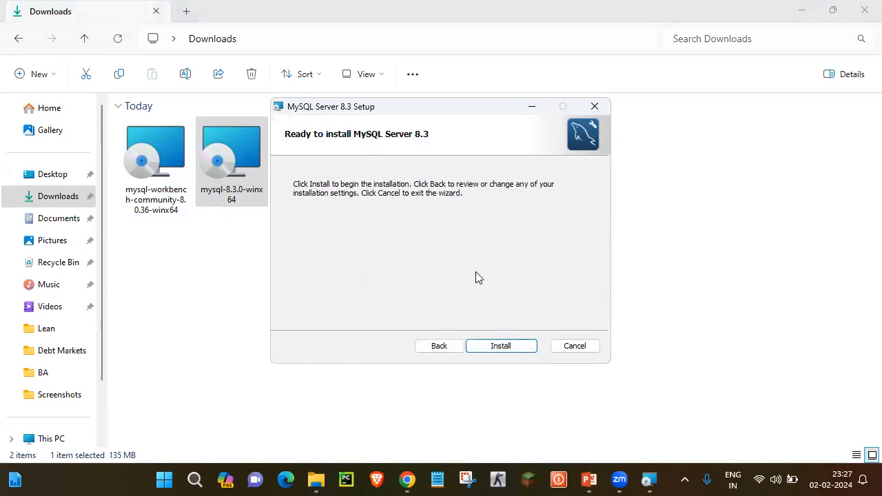
pyautogui.click(501, 349)
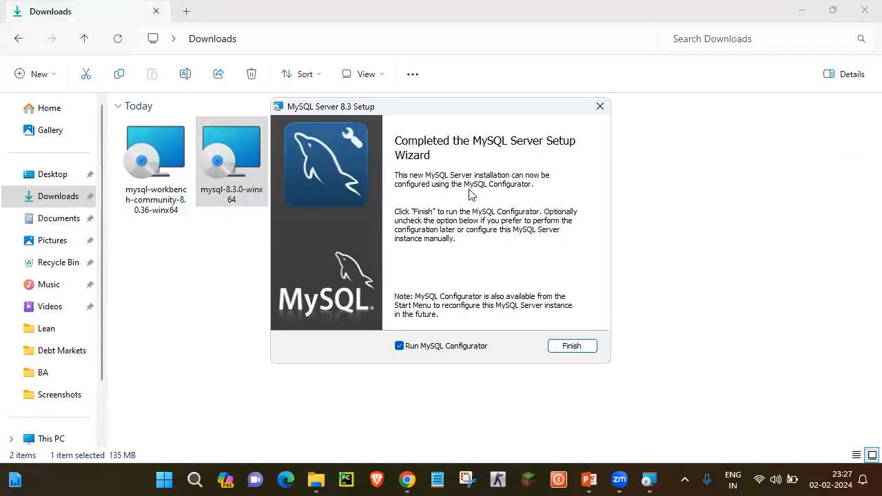
pyautogui.click(573, 348)
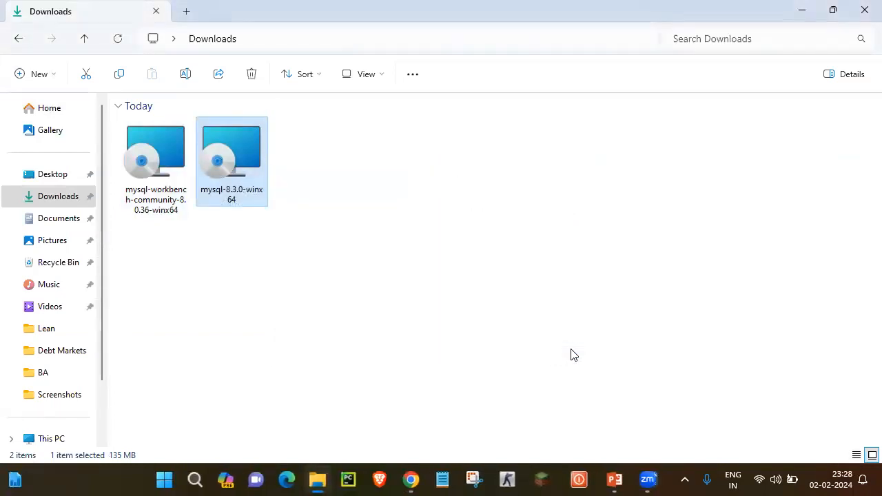
# - Bring up MySQL Configurator, pass the Welcome page and keep the default data directory
pyautogui.moveTo(651, 481)
pyautogui.click(654, 435)
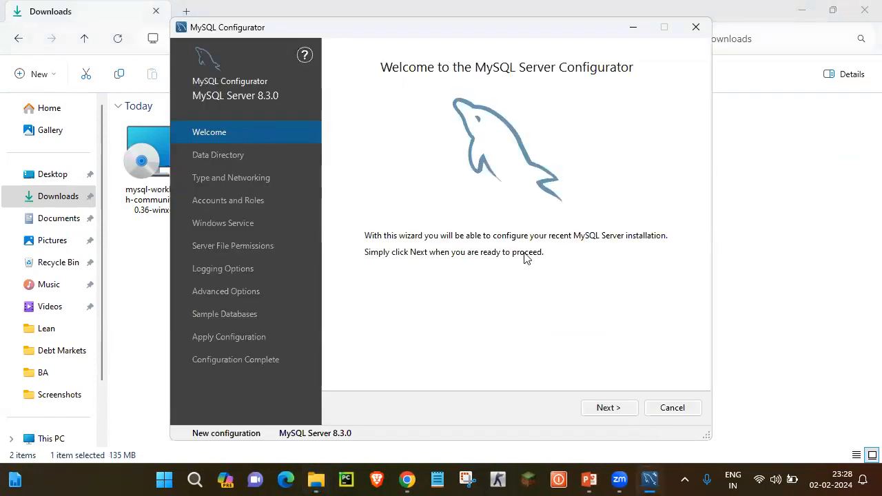
pyautogui.click(609, 408)
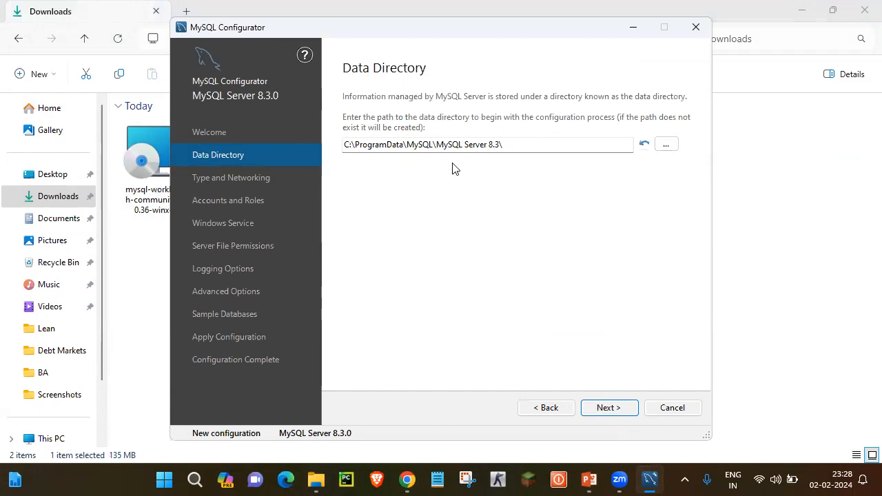
pyautogui.click(607, 408)
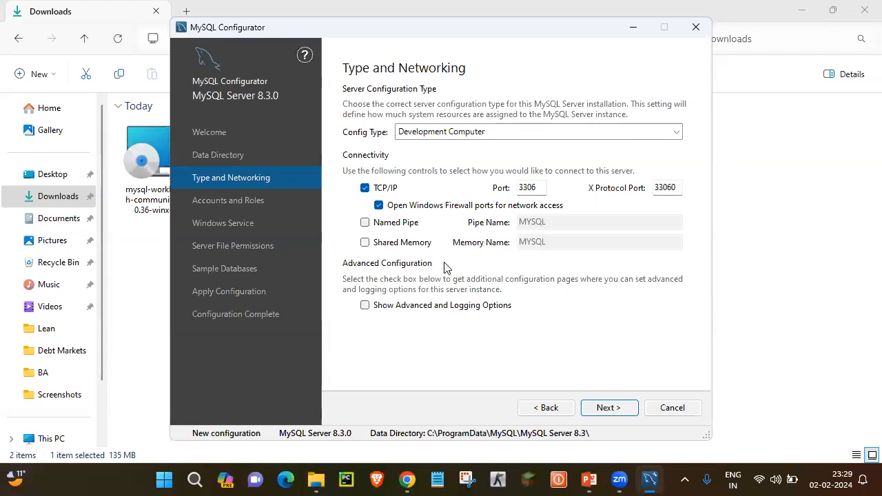
# - Keep Development Computer on port 3306 and move on to Accounts and Roles
pyautogui.click(619, 409)
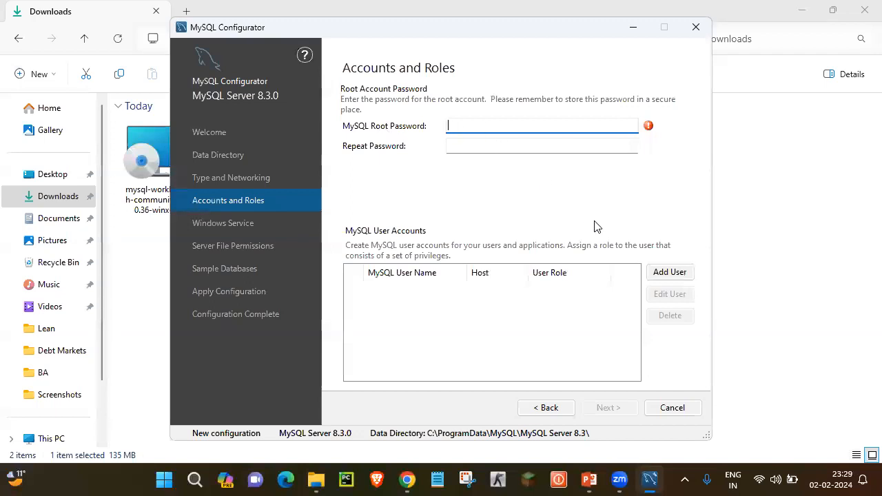
# - Set the root password and add a DB Admin user on host % with its own password
pyautogui.write('•••••••')
pyautogui.click(514, 148)
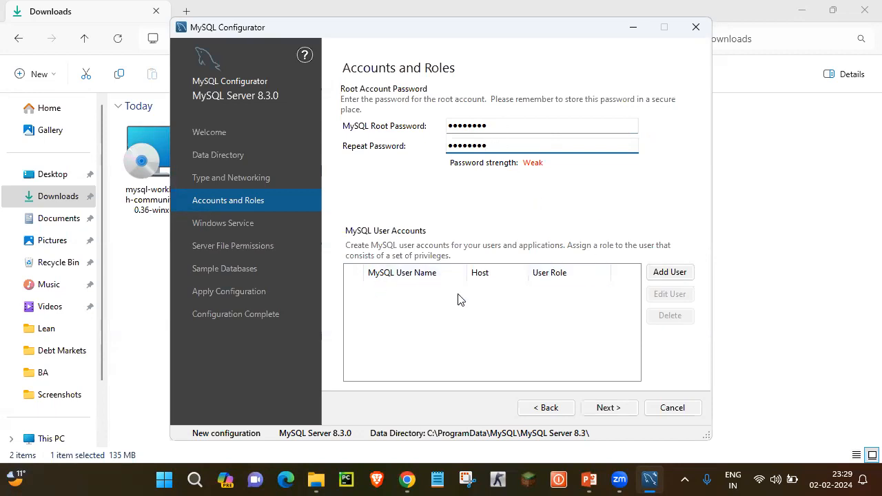
pyautogui.click(670, 273)
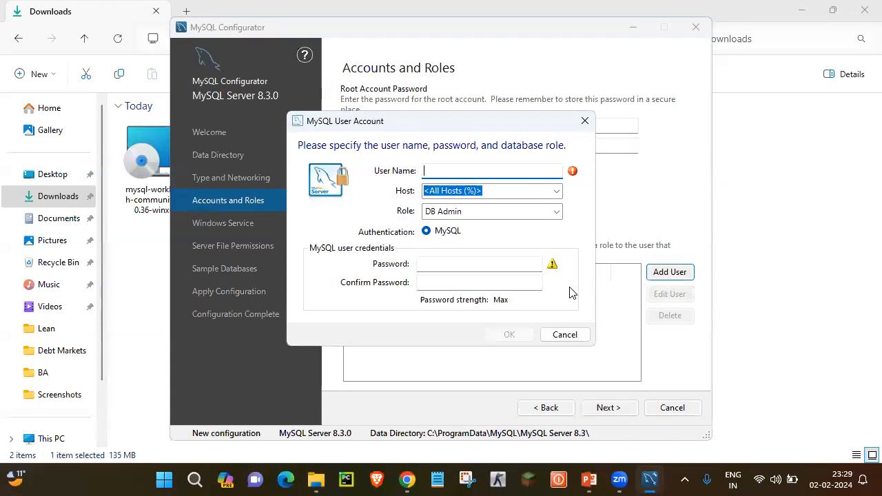
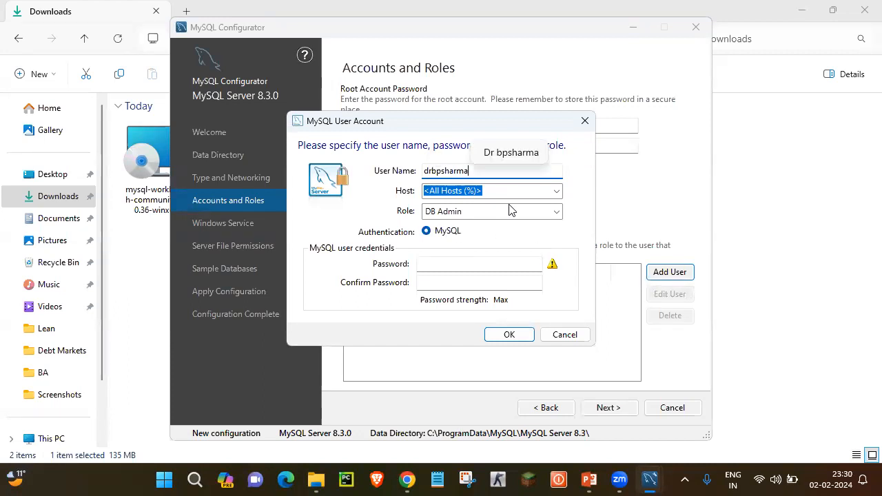
pyautogui.click(455, 266)
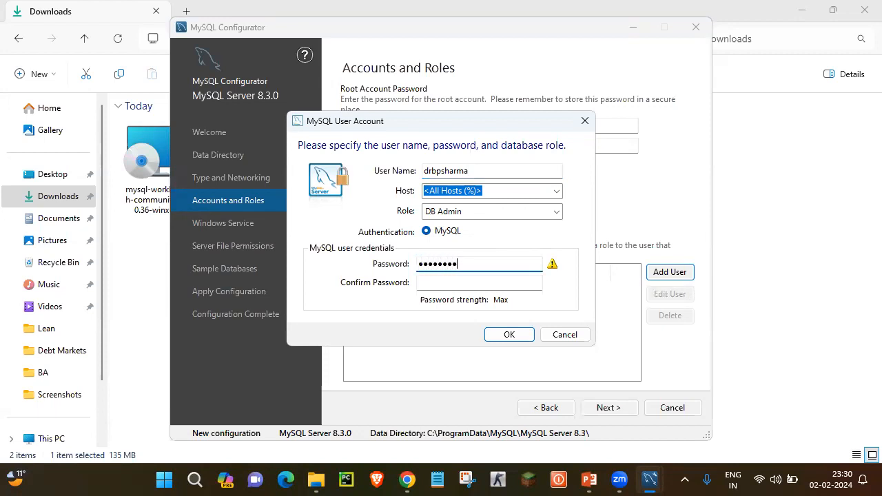
pyautogui.click(463, 280)
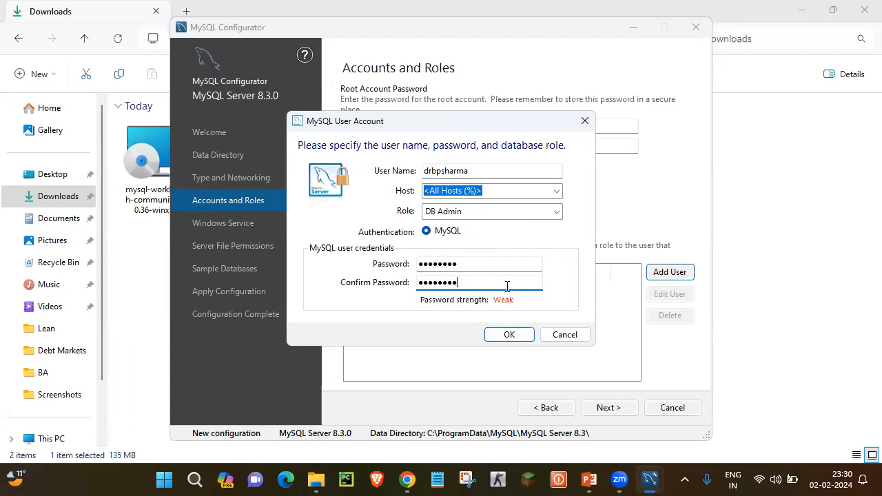
pyautogui.click(508, 335)
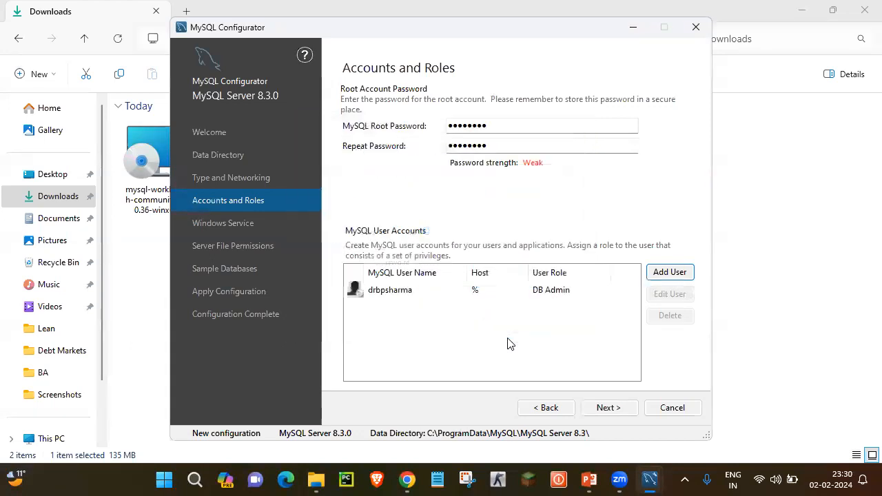
# - Keep the Windows Service, file permission defaults and skip sample databases to reach Apply Configuration
pyautogui.click(608, 408)
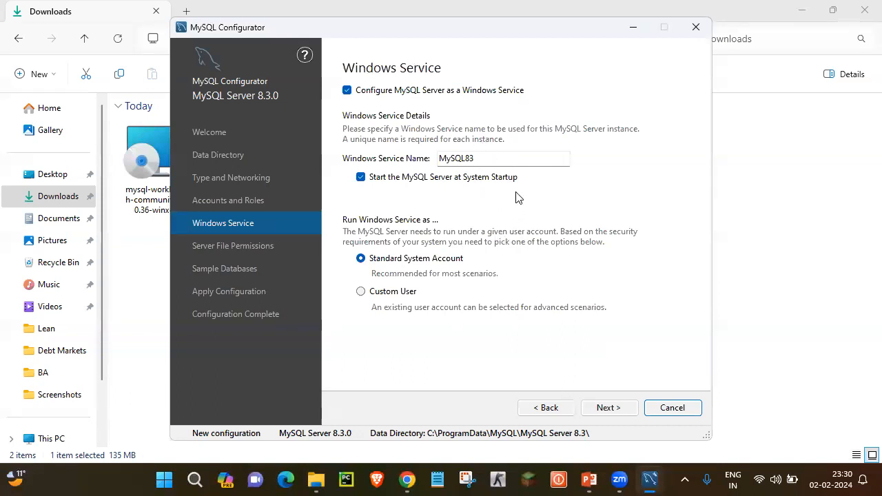
pyautogui.click(608, 409)
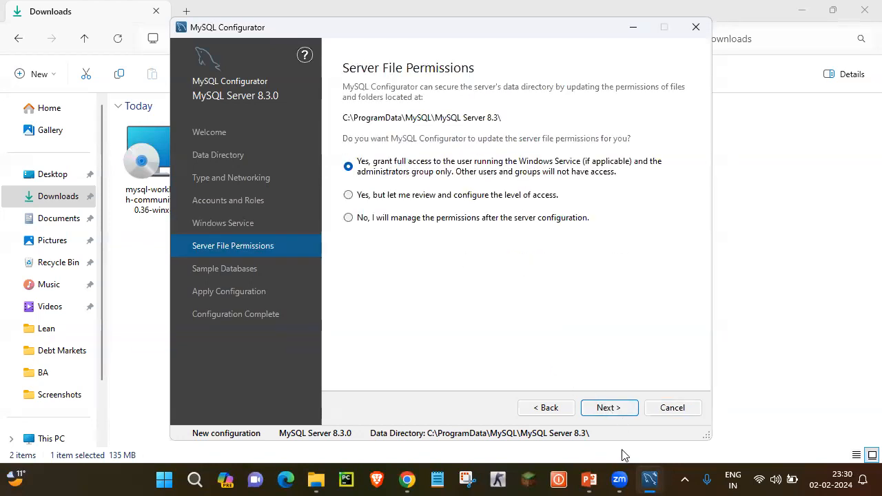
pyautogui.click(620, 409)
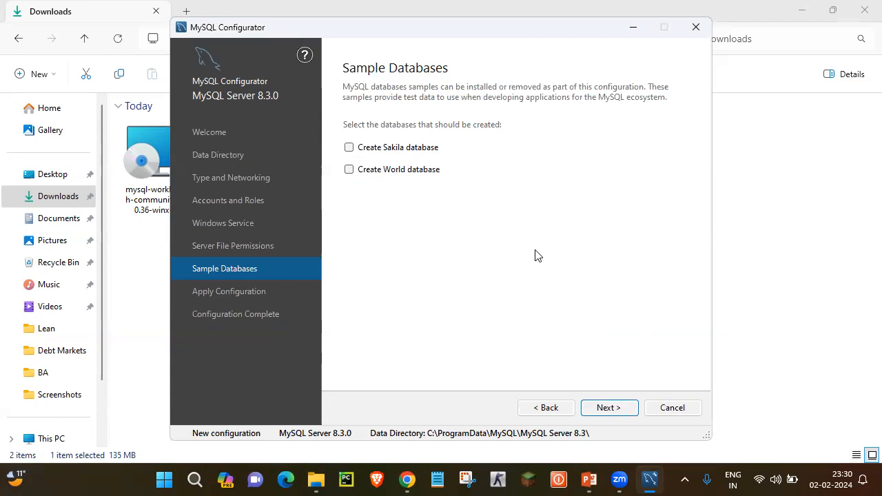
pyautogui.click(611, 410)
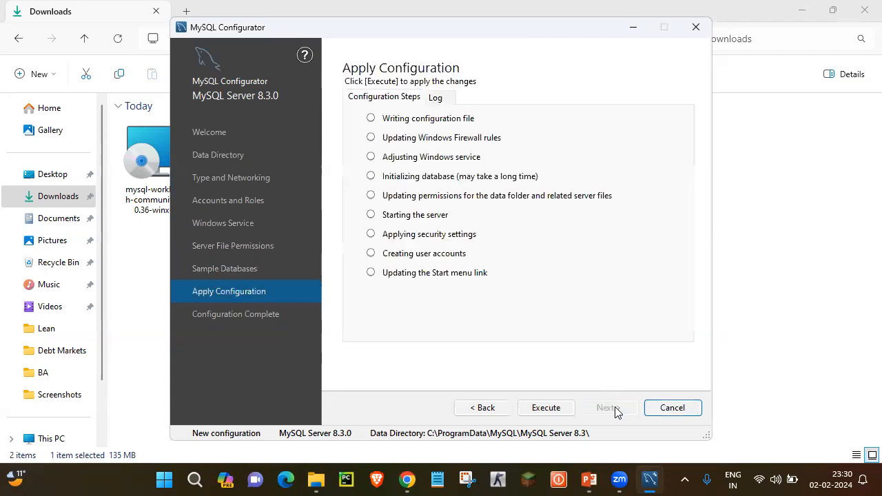
# - Execute the MySQL Server 8.3.0 configuration steps and finish the configurator
pyautogui.click(558, 413)
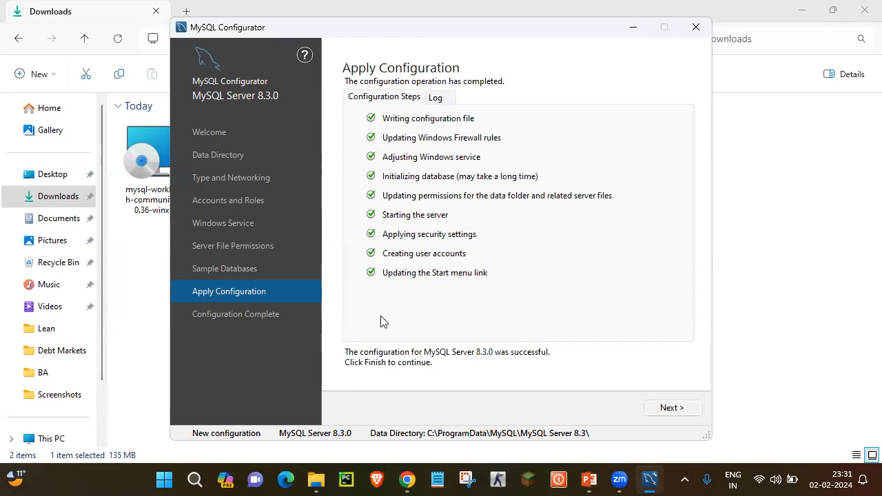
pyautogui.click(666, 409)
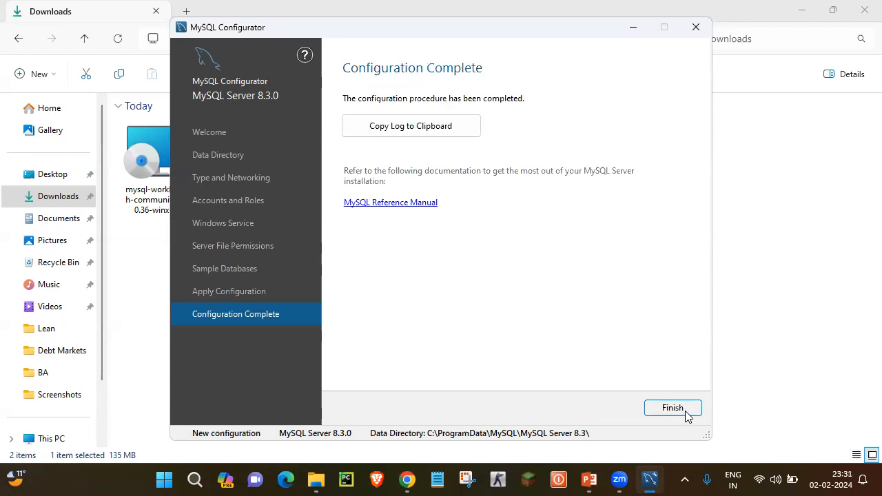
pyautogui.click(689, 410)
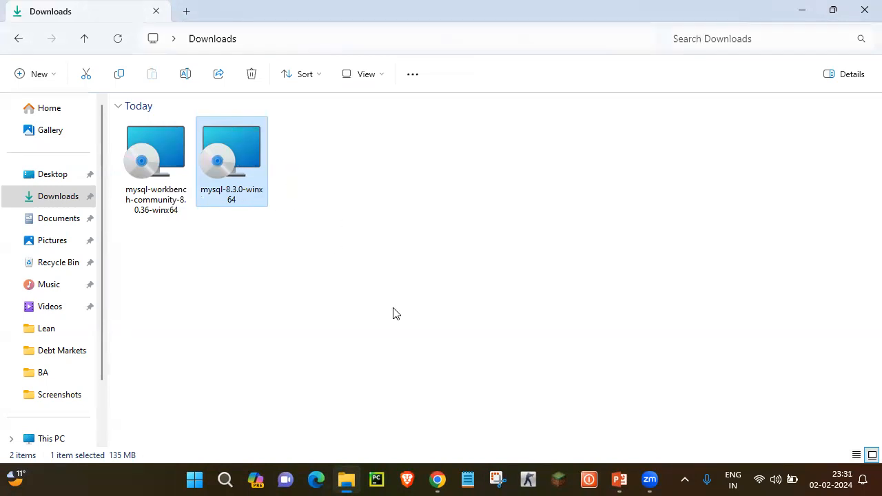
# - Install MySQL Workbench 8.0 CE with the default folder and Complete setup type, launching it on finish
pyautogui.doubleClick(148, 166)
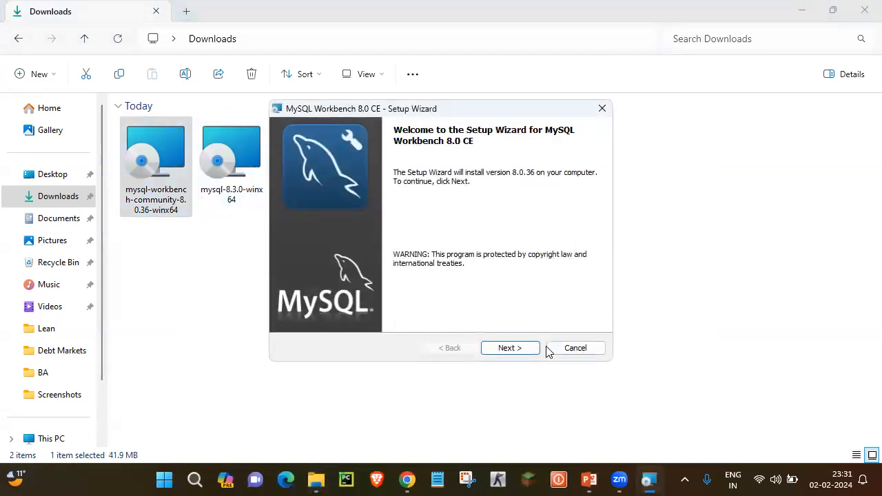
pyautogui.click(520, 349)
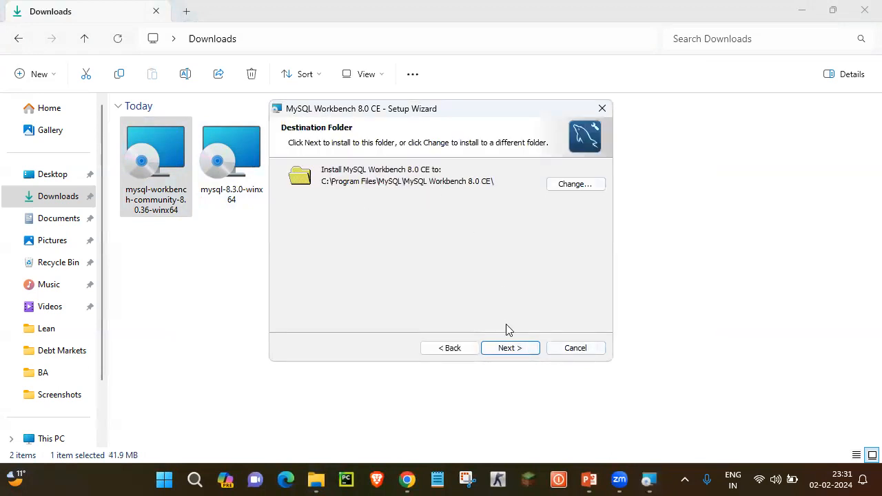
pyautogui.click(511, 353)
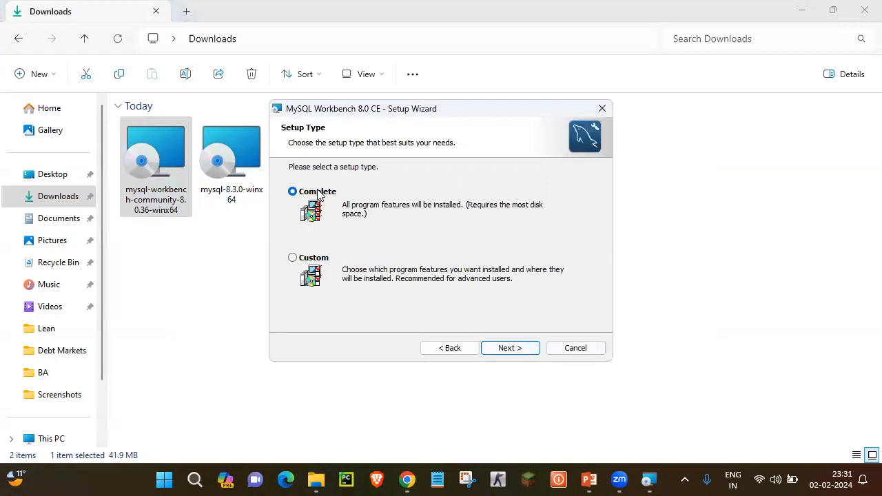
pyautogui.click(509, 350)
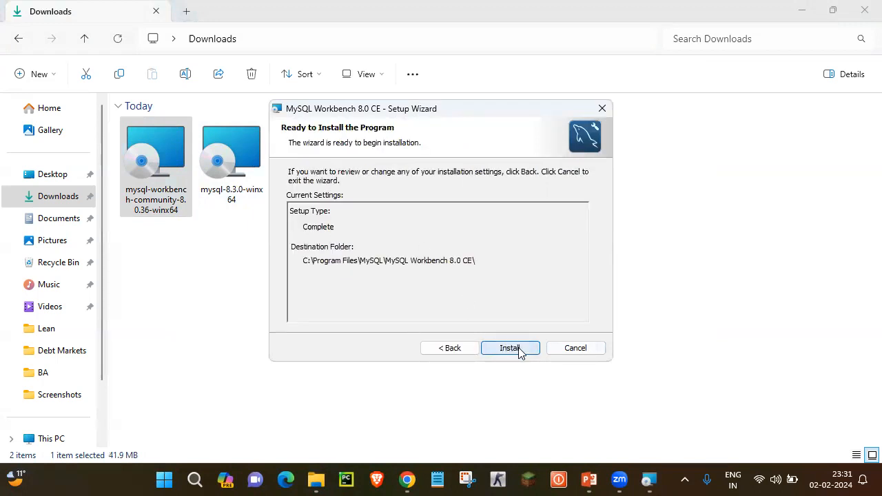
pyautogui.click(519, 352)
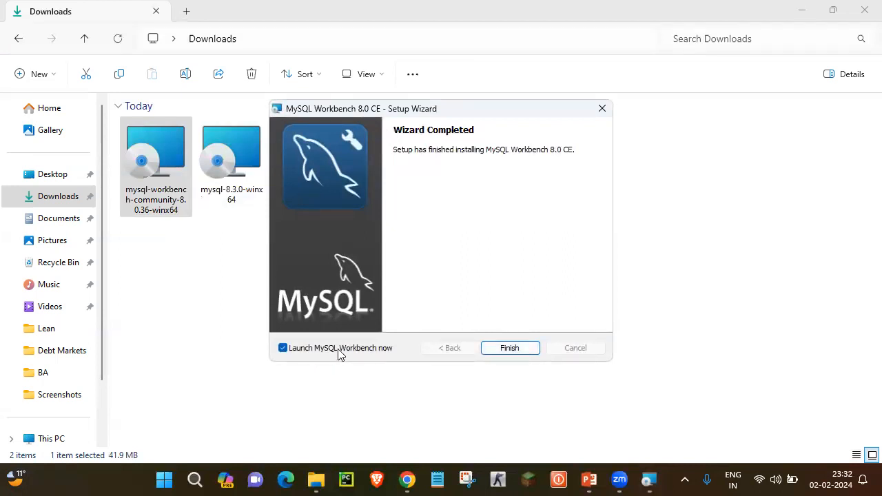
pyautogui.click(510, 349)
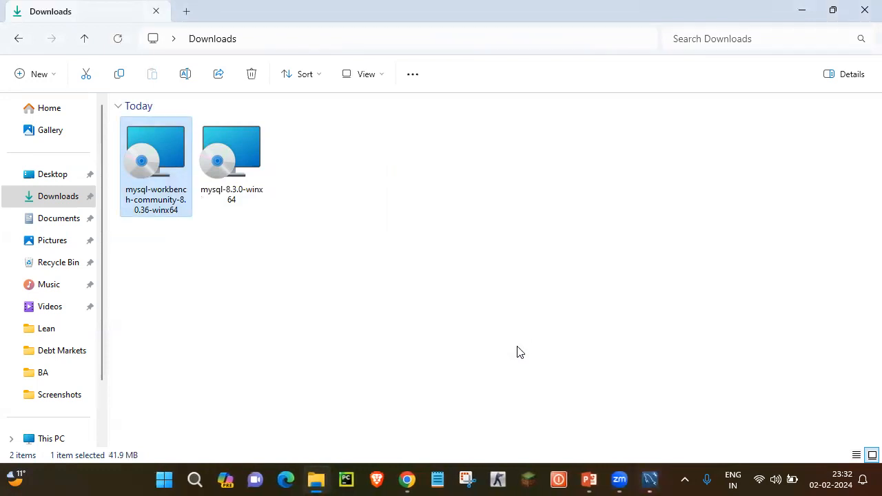
# - Connect to the Local instance MySQL80 tile as root, saving the root password in the vault
pyautogui.moveTo(650, 476)
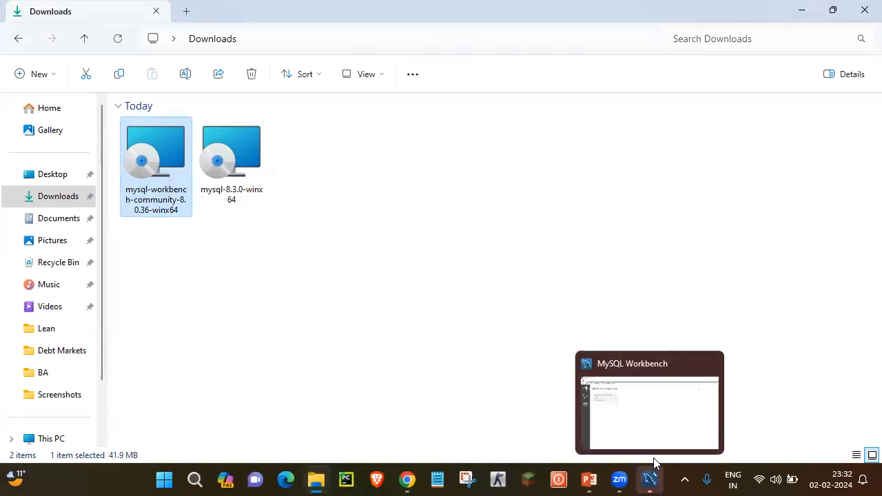
pyautogui.click(657, 443)
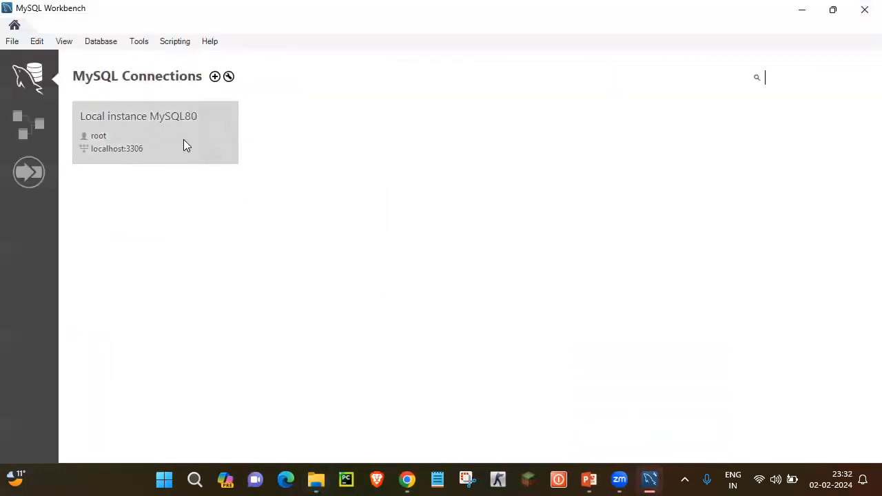
pyautogui.click(144, 138)
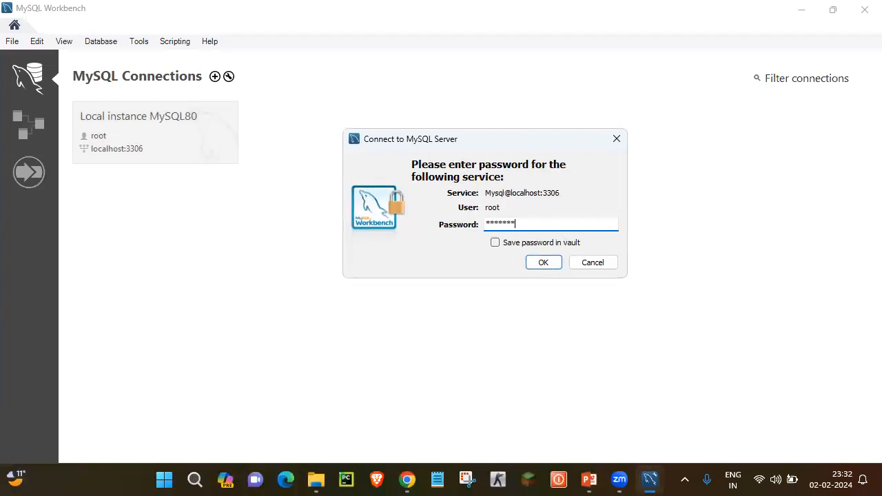
pyautogui.click(494, 242)
pyautogui.click(543, 271)
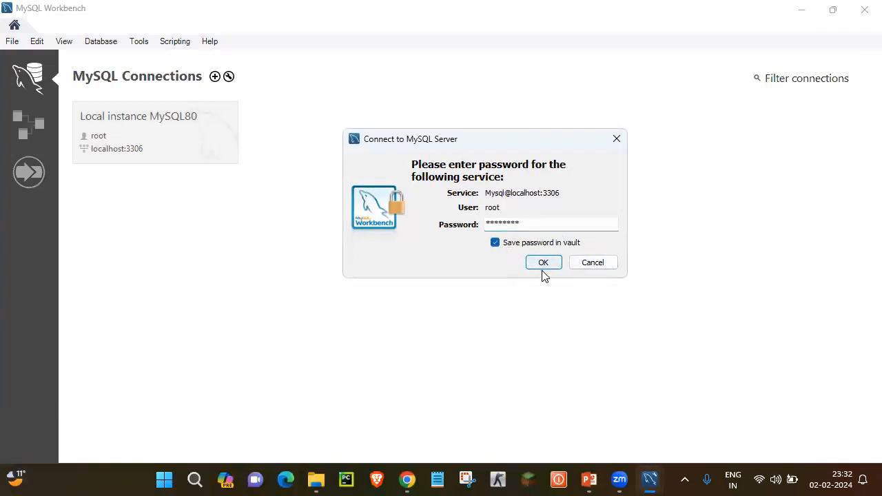
pyautogui.click(544, 262)
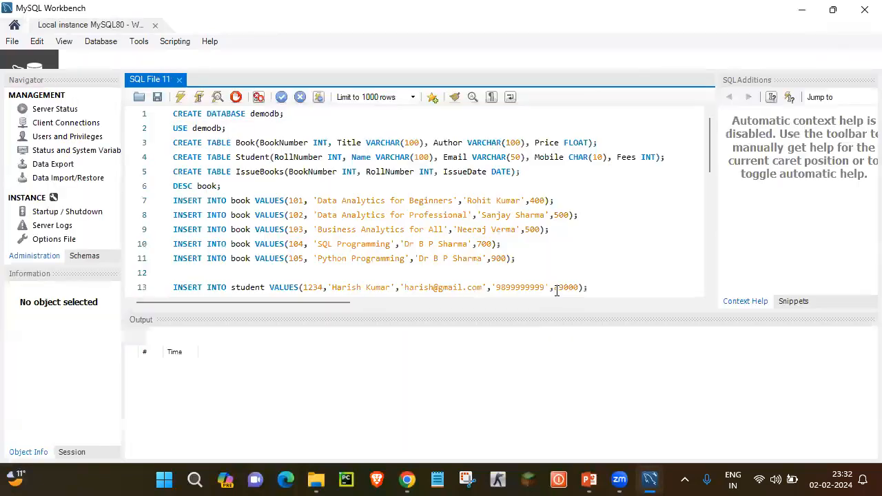
# - Clear the demodb creation script so the SQL File 11 editor is empty
pyautogui.click(304, 145)
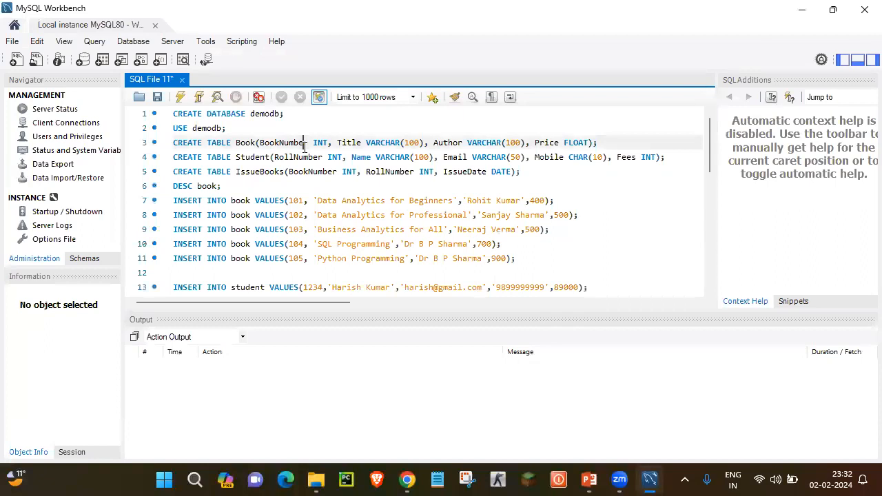
pyautogui.hotkey('ctrl', 'a')
pyautogui.press('Delete')
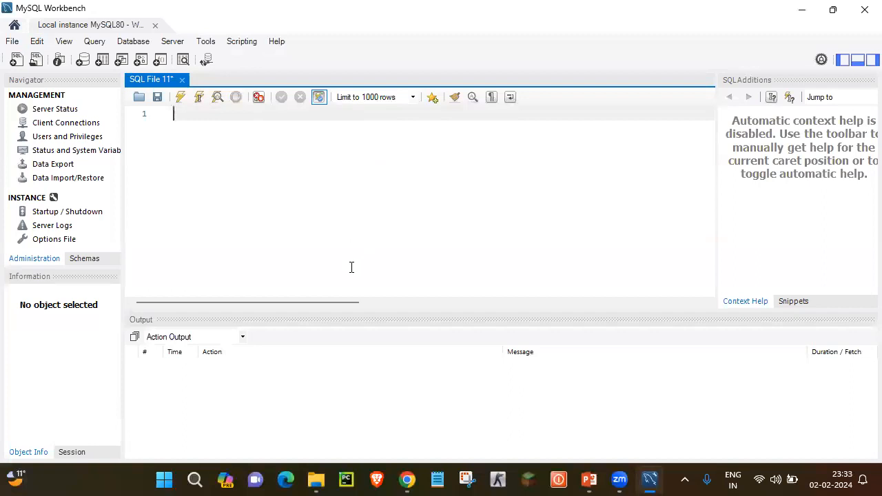
# - Bring up the Installing MySQL presentation and browse its 11 slides starting from the title slide
pyautogui.click(589, 480)
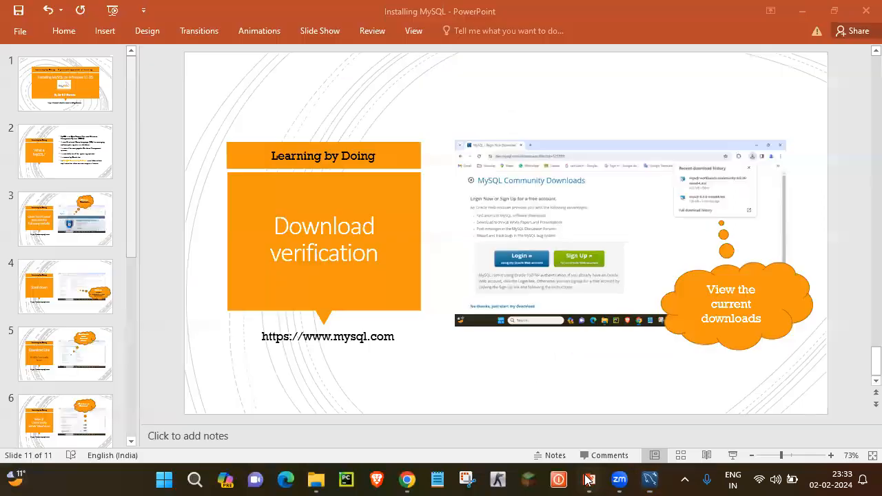
pyautogui.click(68, 70)
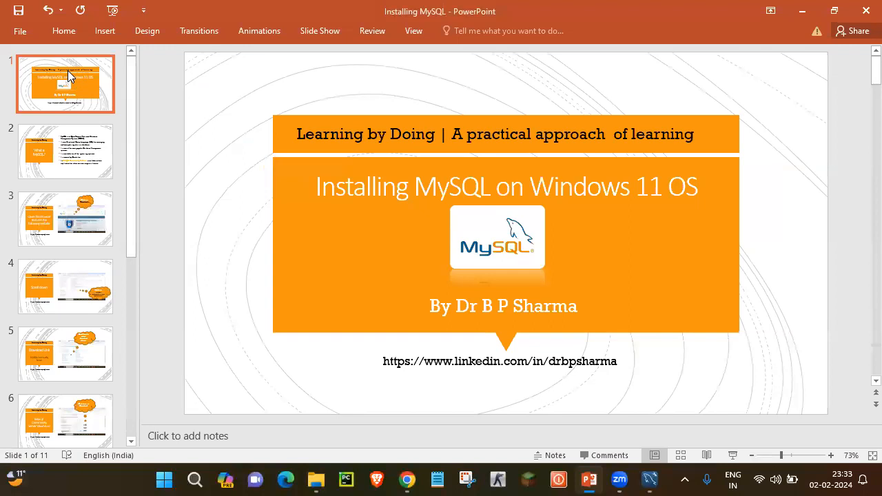
pyautogui.press('Down')
pyautogui.press('Down')
pyautogui.press('Down')
pyautogui.press('Down')
pyautogui.press('Down')
pyautogui.press('Down')
pyautogui.press('Down')
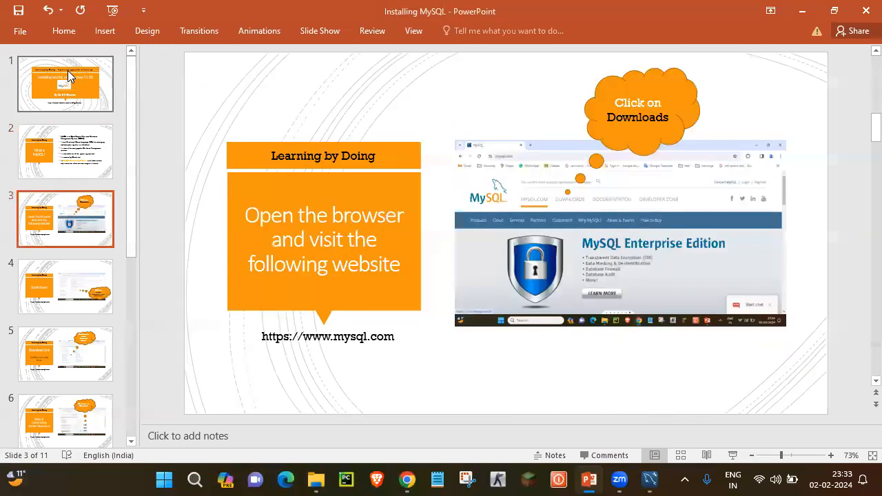
pyautogui.press('Down')
pyautogui.press('Down')
pyautogui.press('Down')
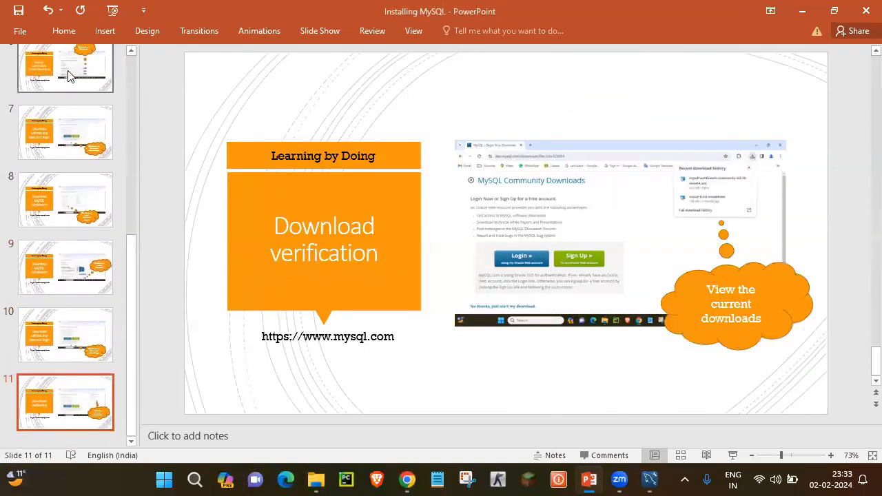
pyautogui.press('Up')
pyautogui.press('Up')
pyautogui.press('Up')
pyautogui.press('Up')
pyautogui.press('Up')
pyautogui.press('Up')
pyautogui.press('Up')
pyautogui.press('Up')
pyautogui.press('Up')
pyautogui.press('Up')
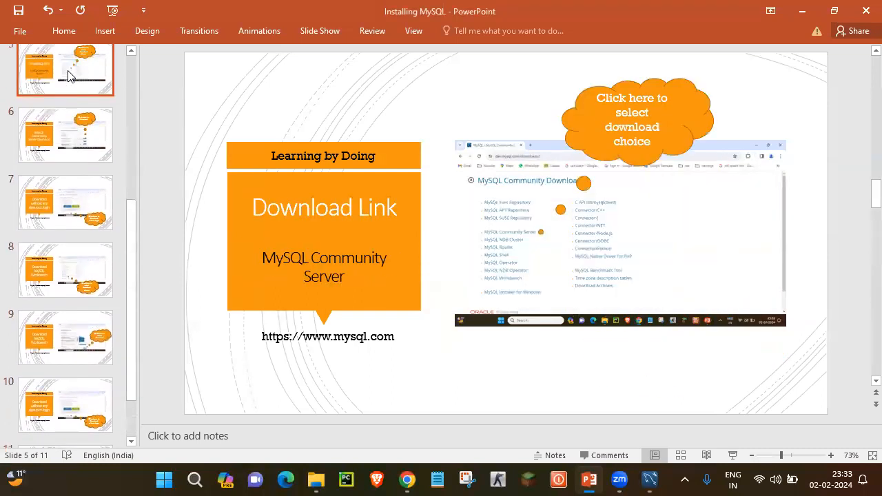